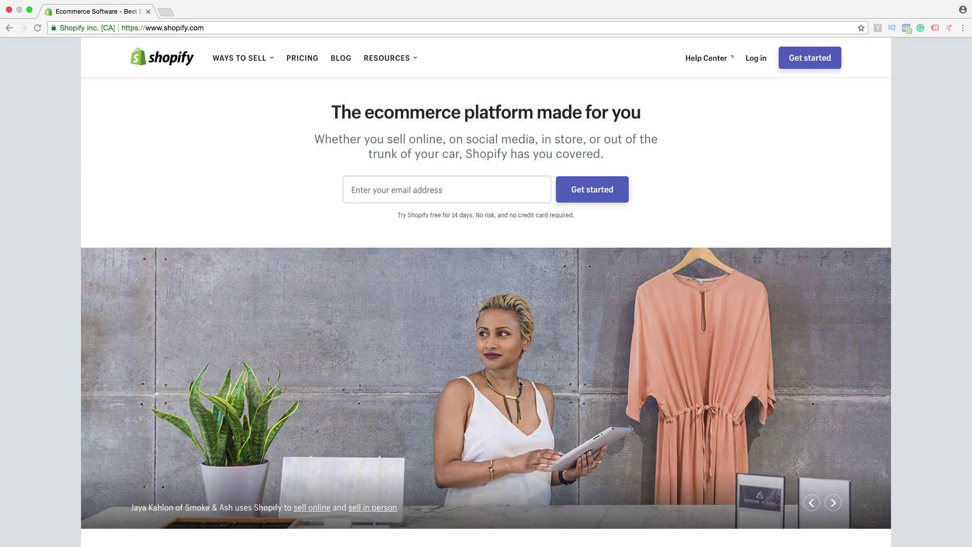
# Step: Sign up for a free trial with the autofilled email, a re-entered password and store name Healthyraws
pyautogui.click(810, 60)
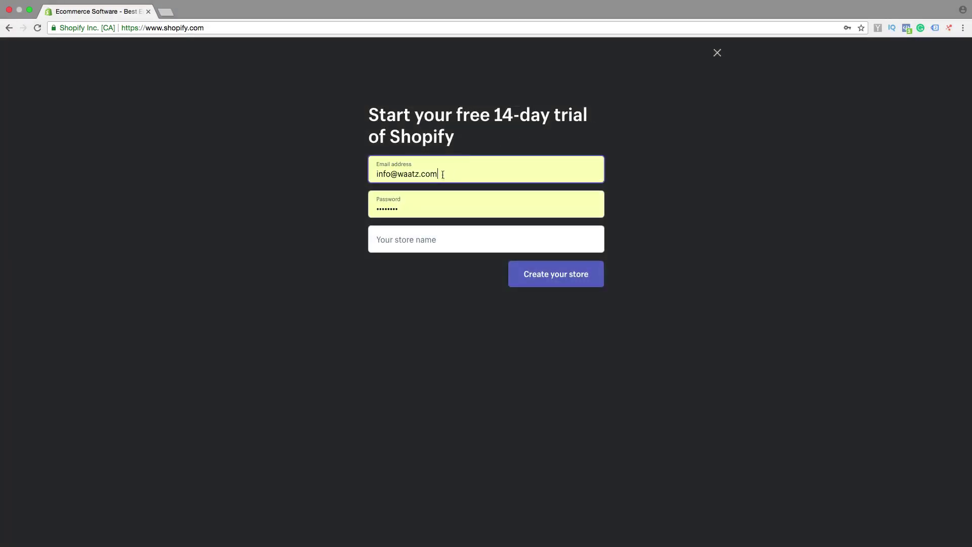
pyautogui.click(400, 208)
pyautogui.click(346, 210)
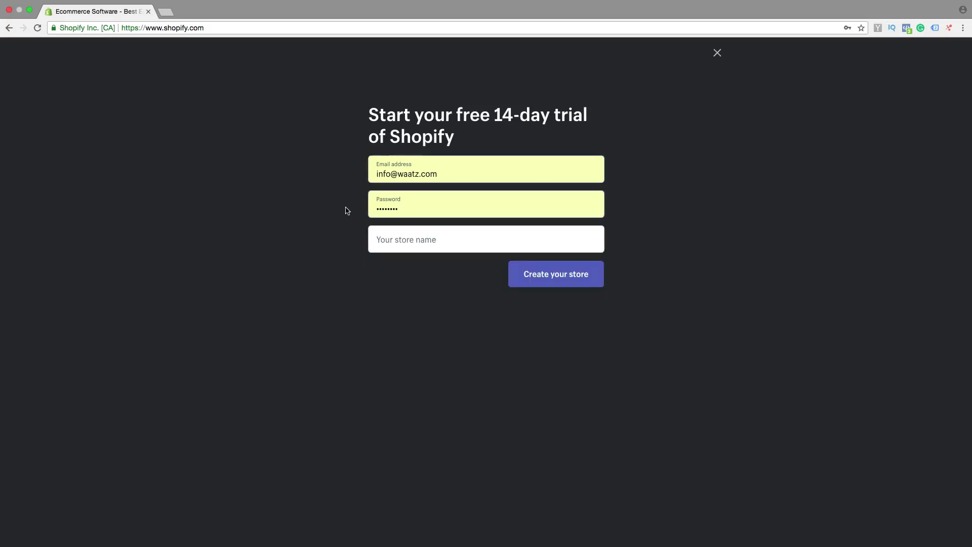
pyautogui.moveTo(407, 207); pyautogui.dragTo(370, 207)
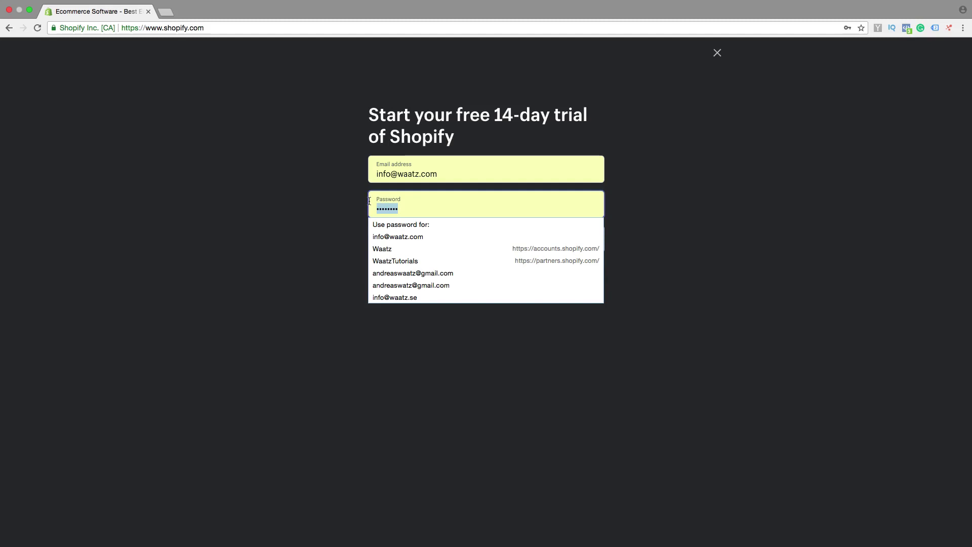
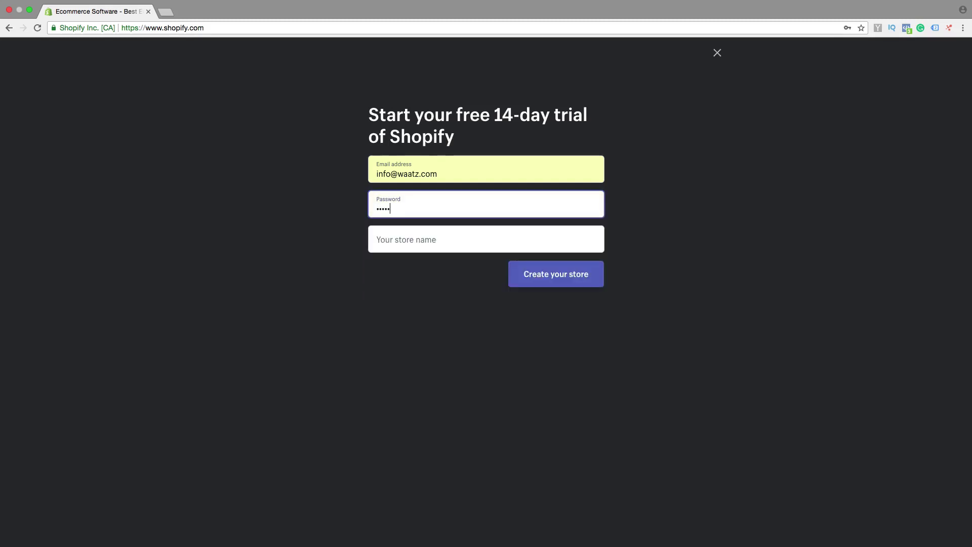
pyautogui.click(428, 242)
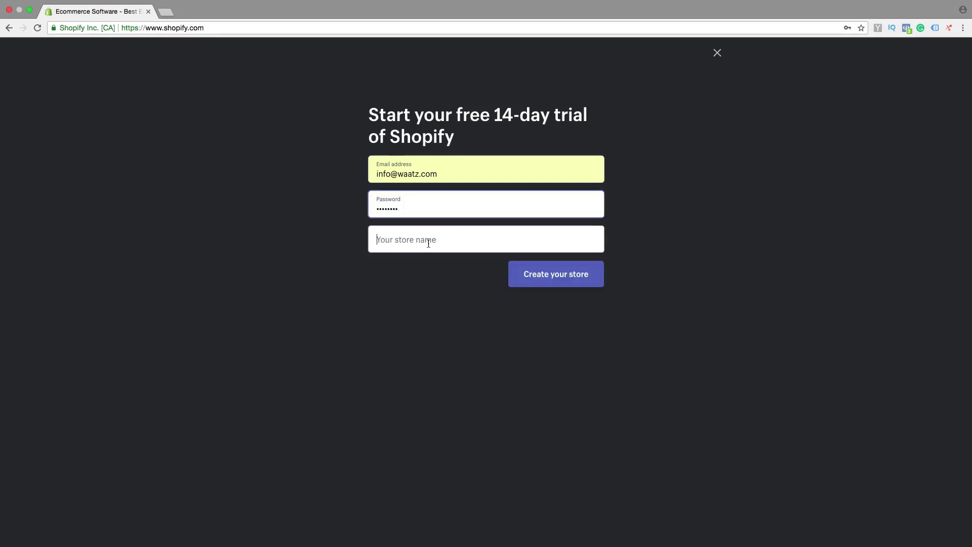
pyautogui.write('Hea')
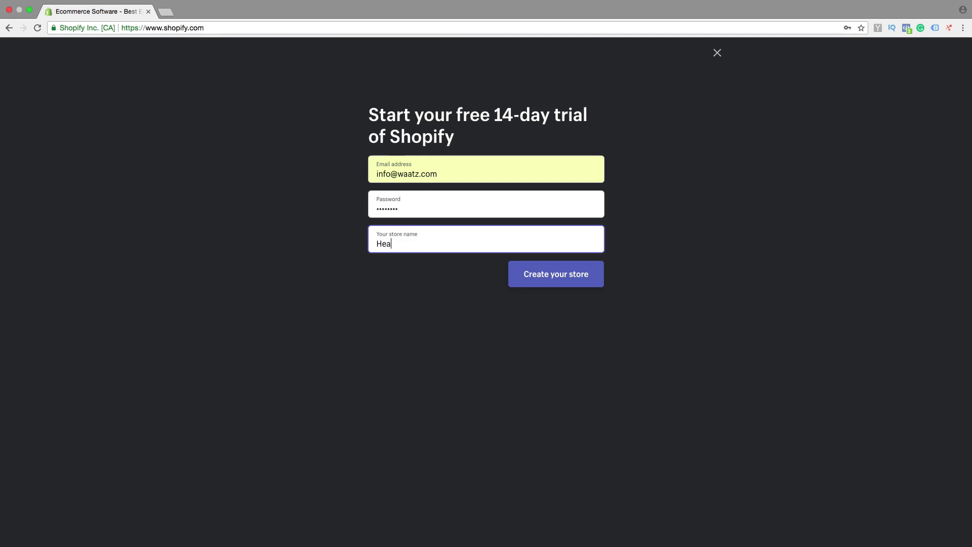
pyautogui.write('lthyraw')
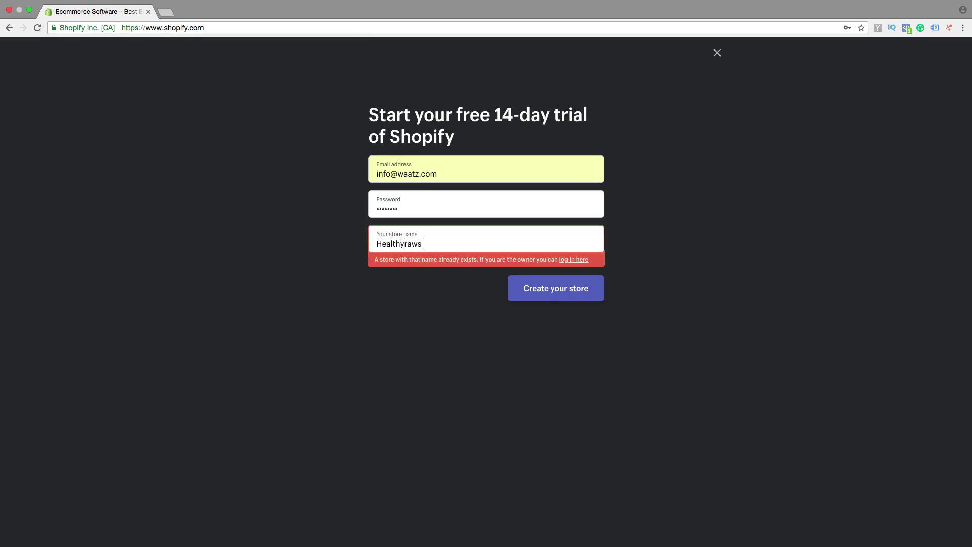
pyautogui.write('s')
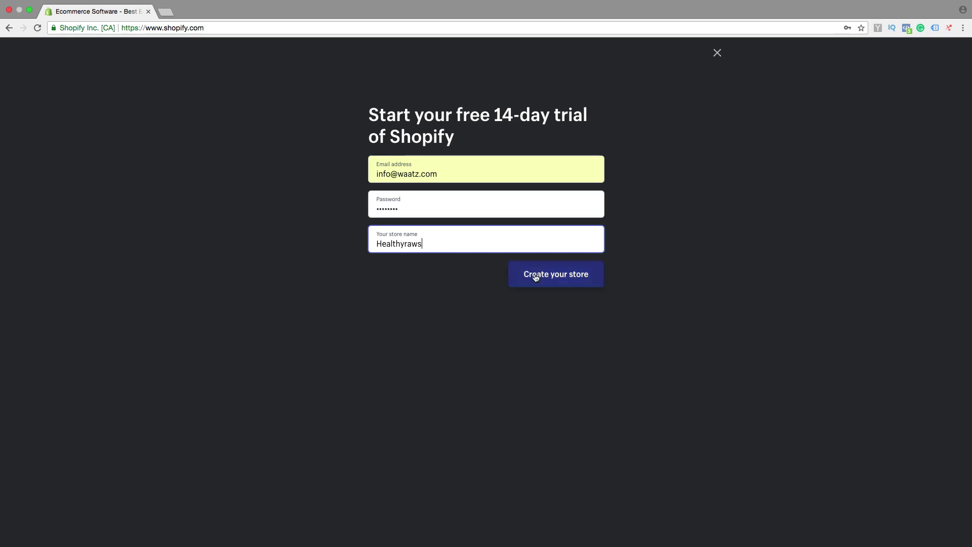
pyautogui.click(550, 278)
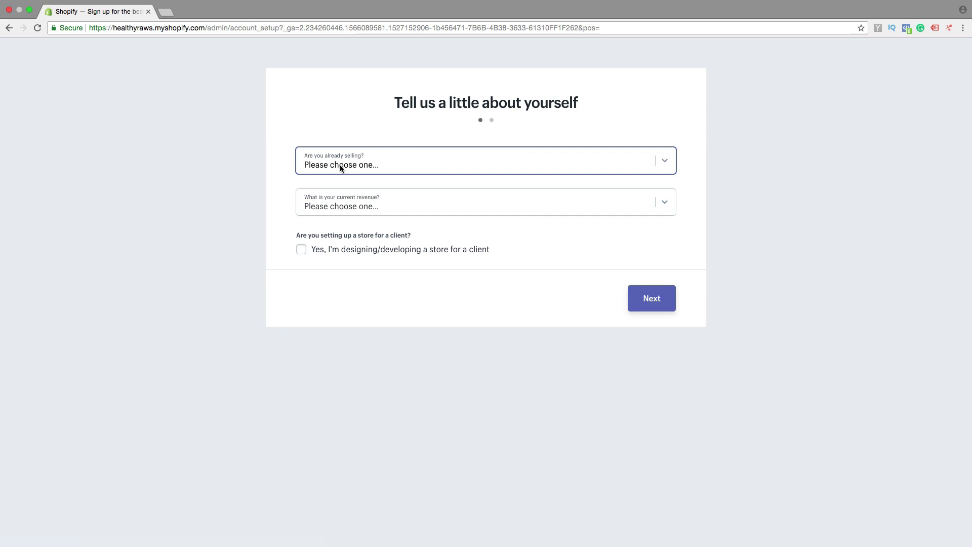
# Step: Answer 'I'm not selling products yet' and current revenue 'Up to $5,000'
pyautogui.click(394, 165)
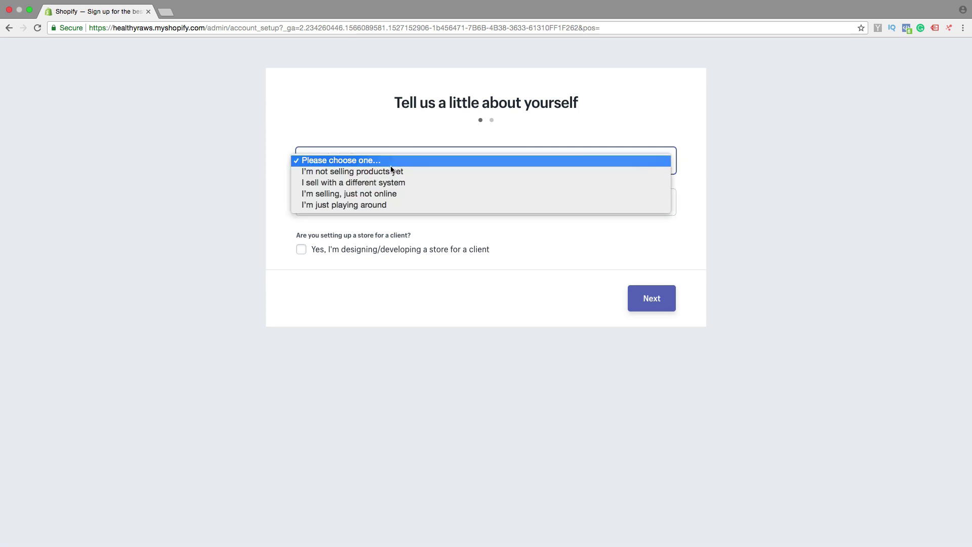
pyautogui.click(354, 171)
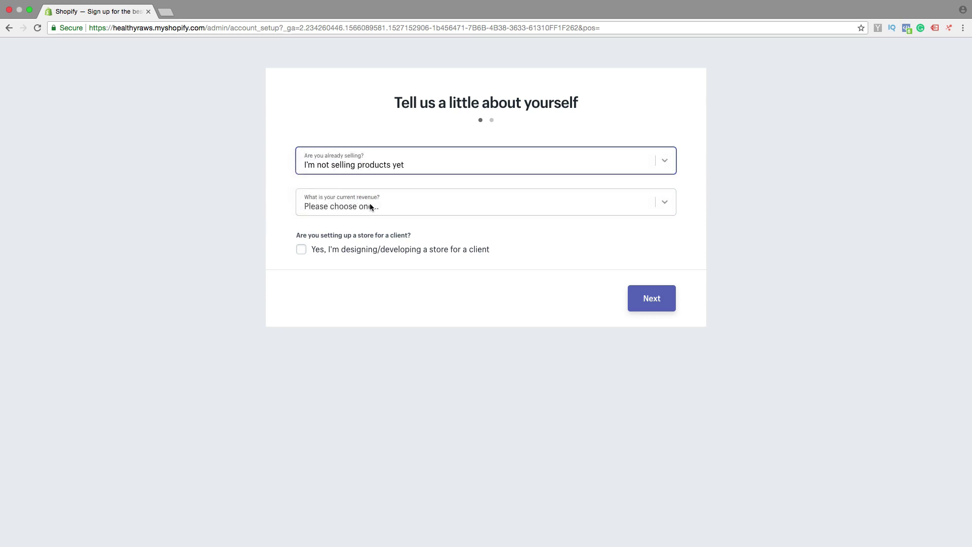
pyautogui.click(385, 205)
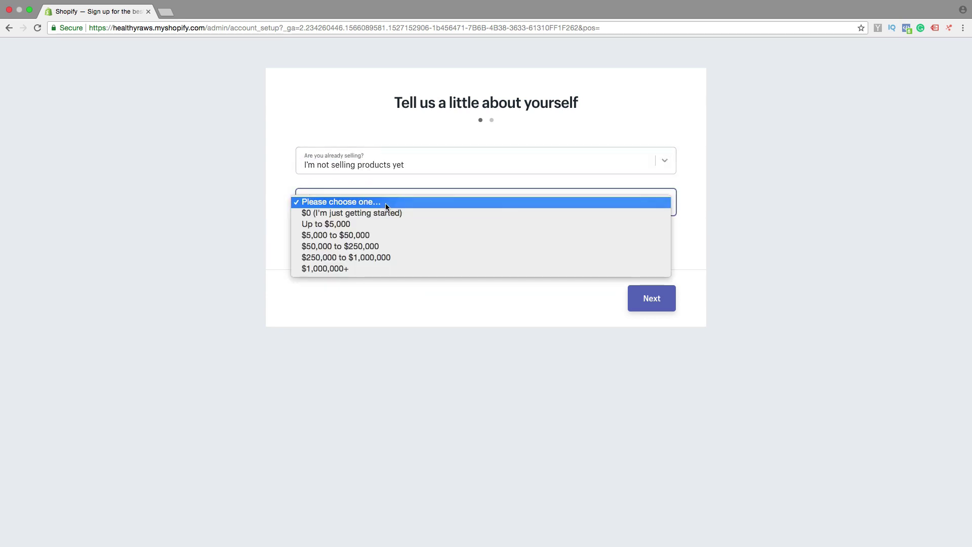
pyautogui.click(363, 223)
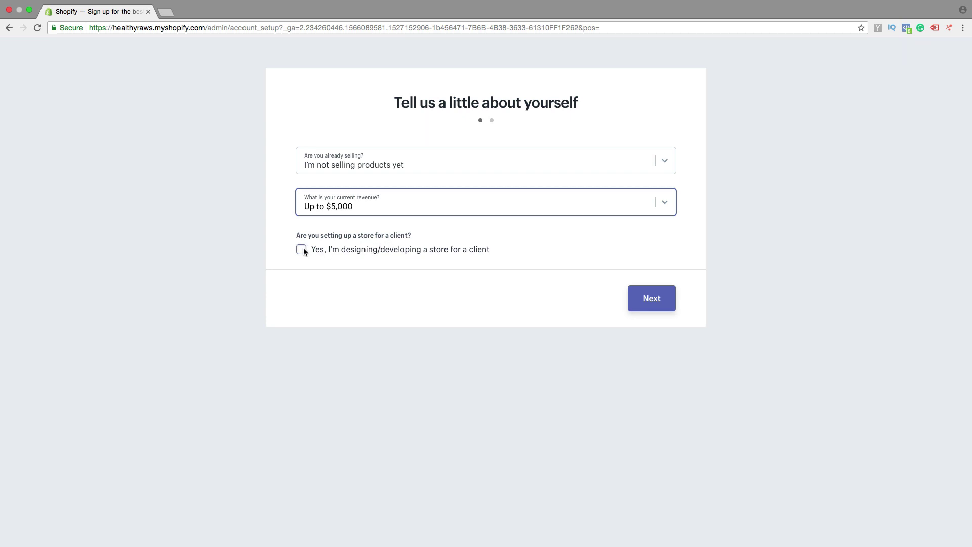
# Step: Continue to the business address form and fill it from saved address details
pyautogui.click(656, 303)
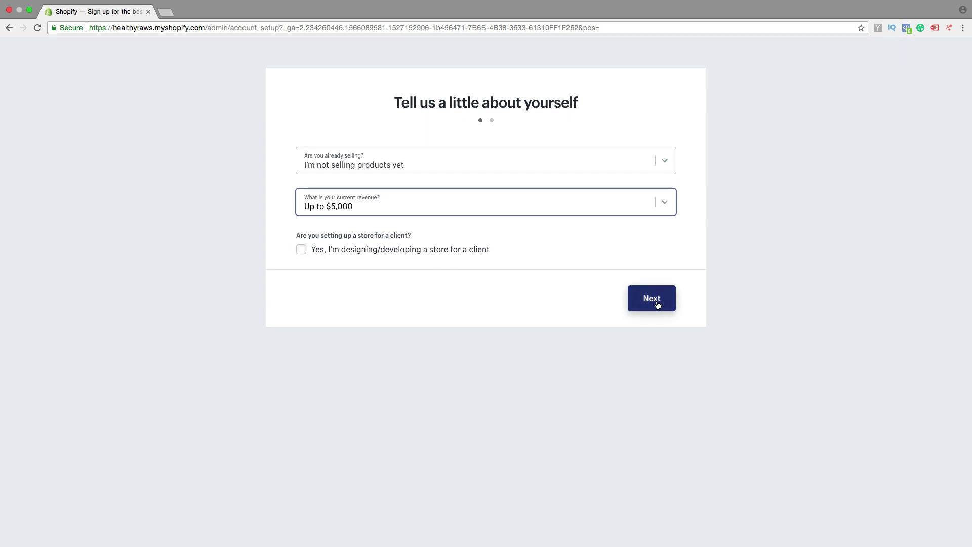
pyautogui.scroll(-2, 465, 248)
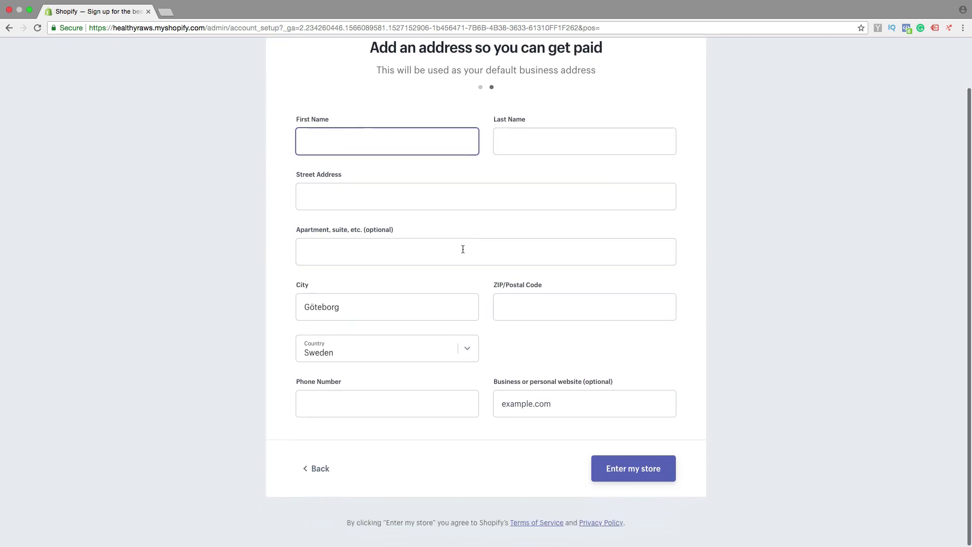
pyautogui.scroll(2, 464, 248)
pyautogui.click(361, 194)
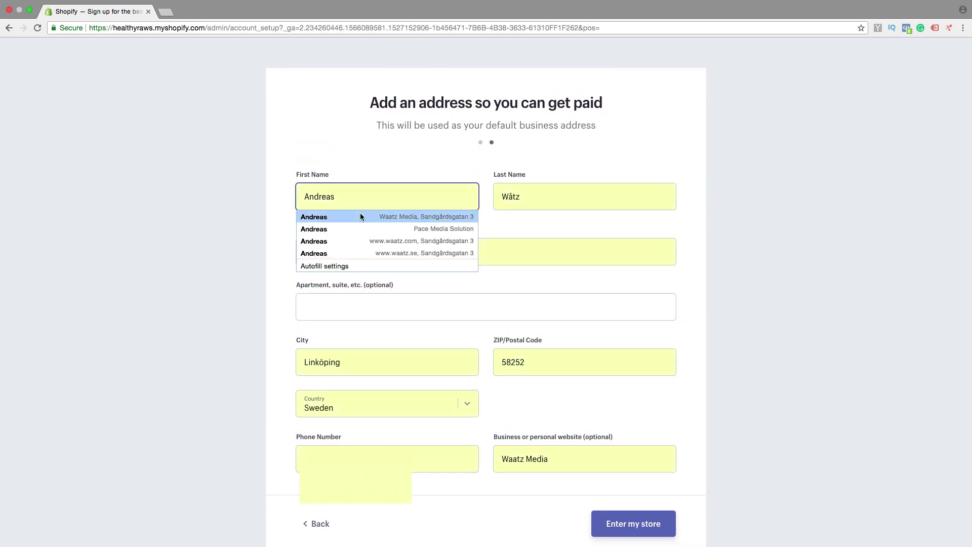
pyautogui.click(360, 216)
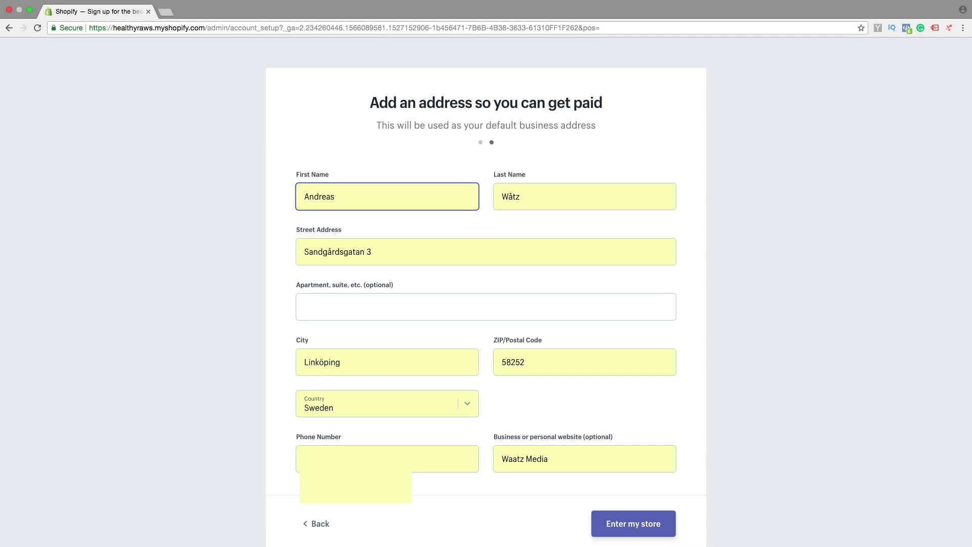
pyautogui.click(298, 456)
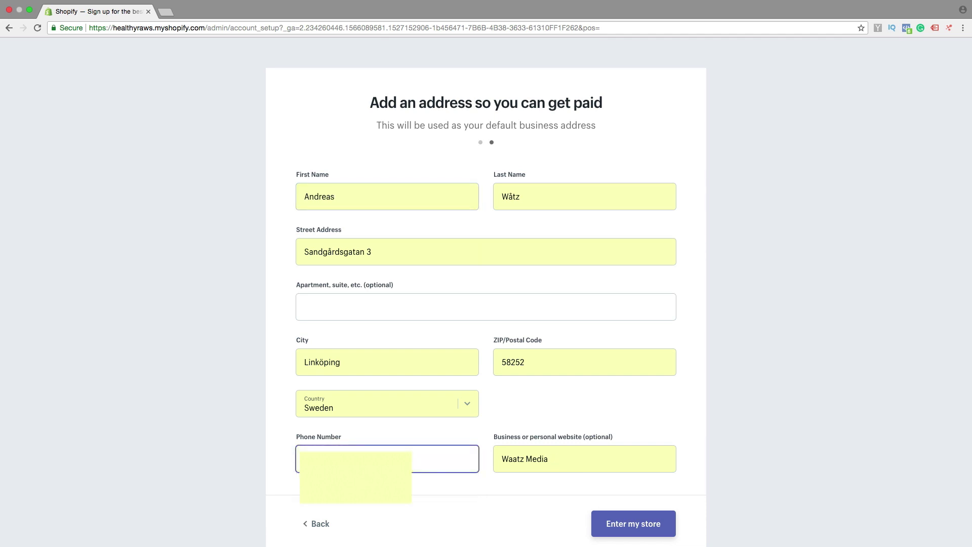
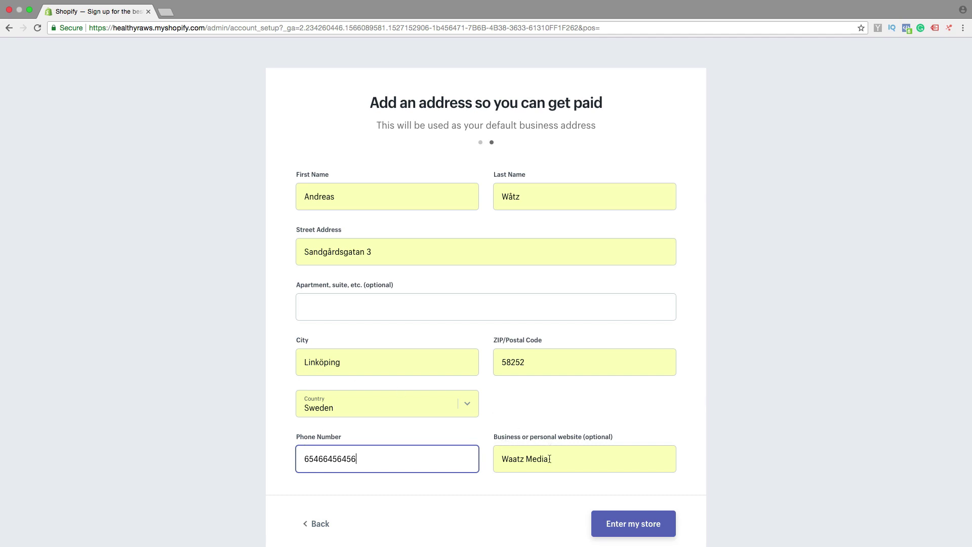
pyautogui.press('Tab')
pyautogui.press('BackSpace')
pyautogui.write('w')
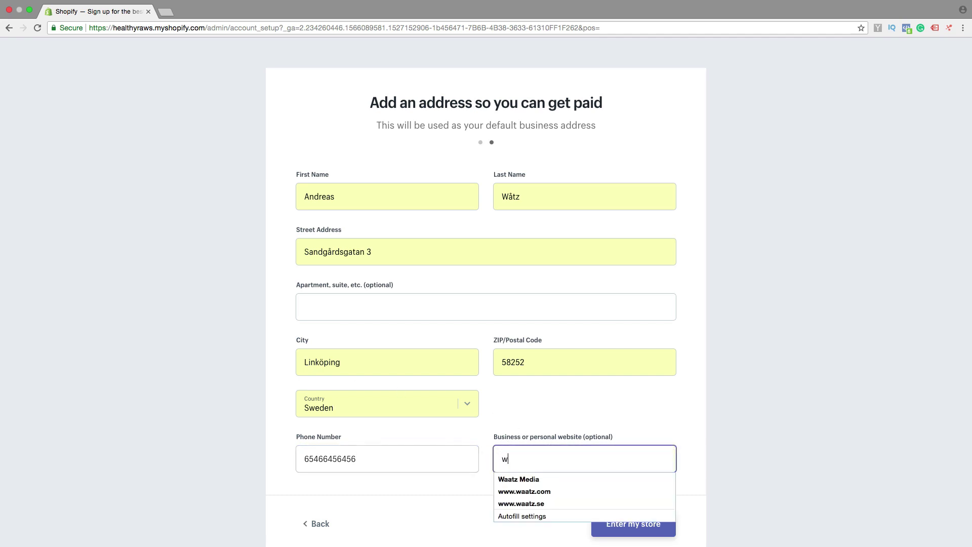
pyautogui.write('ww.waatz.')
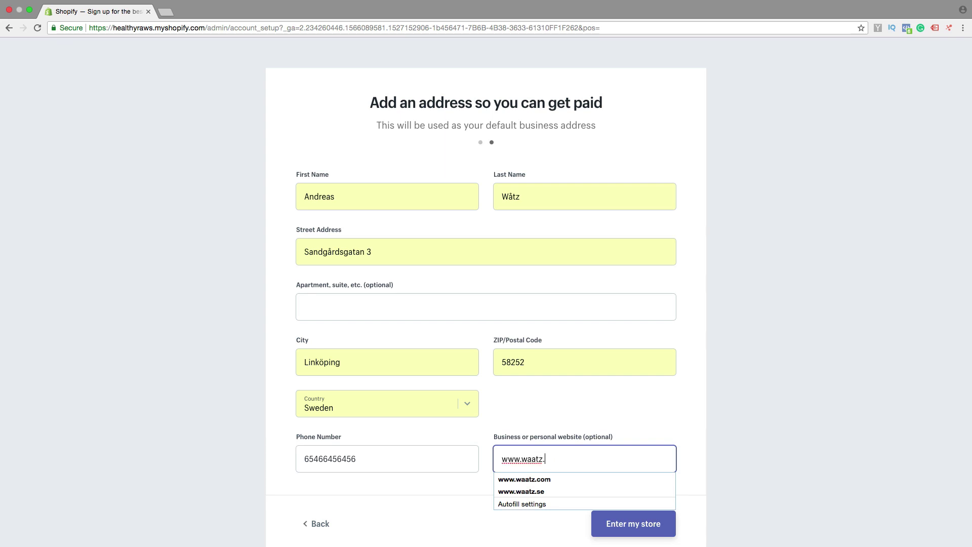
pyautogui.write('com')
pyautogui.click(522, 406)
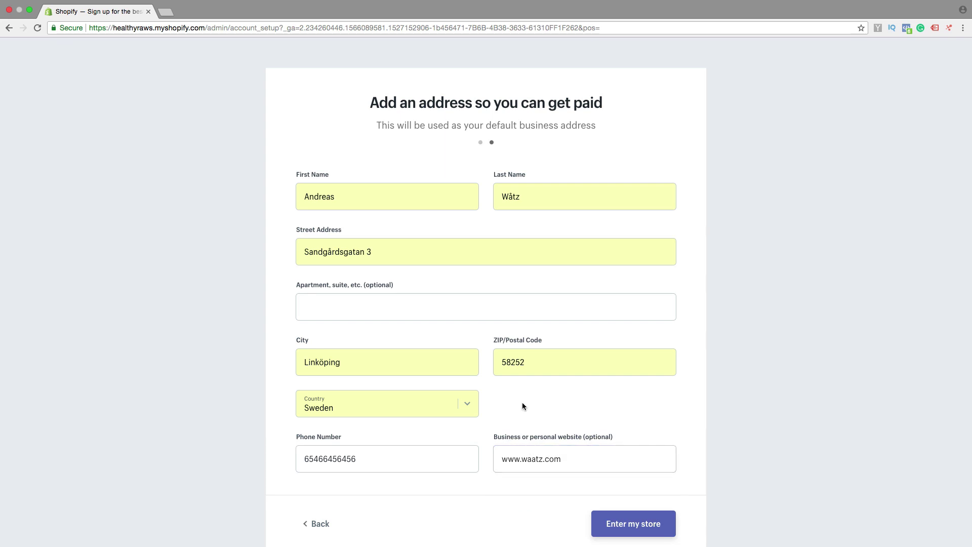
pyautogui.click(640, 524)
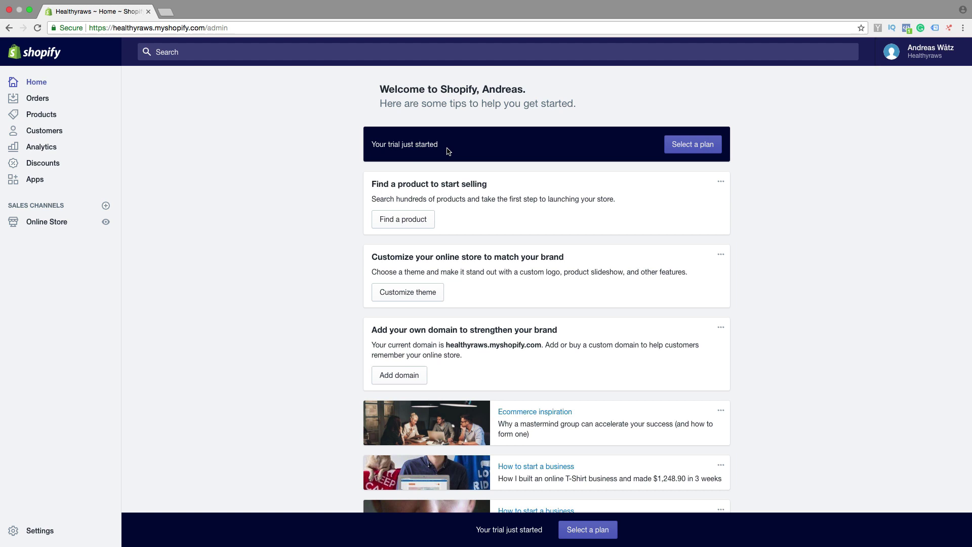
# Step: Open the plan options from the Select a plan trial banner
pyautogui.click(698, 150)
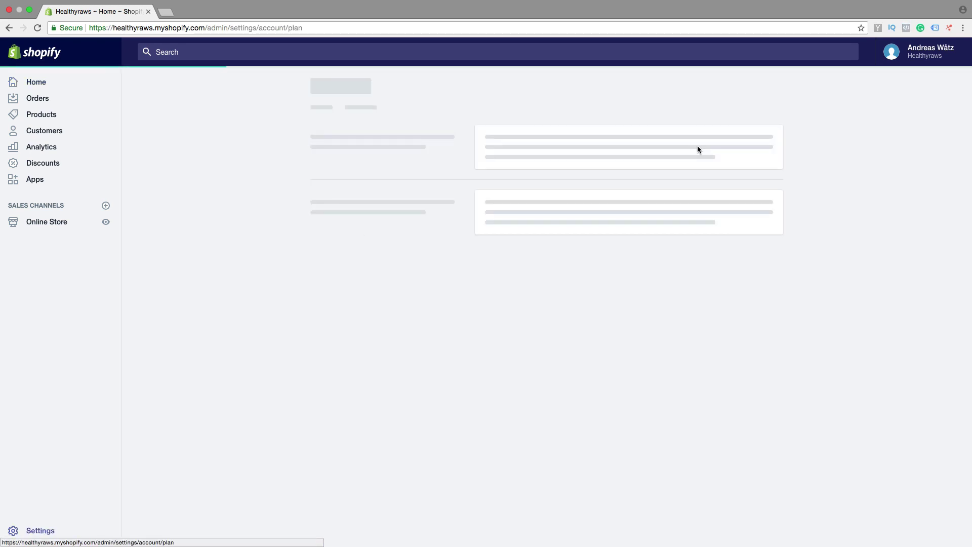
pyautogui.scroll(-2, 282, 349)
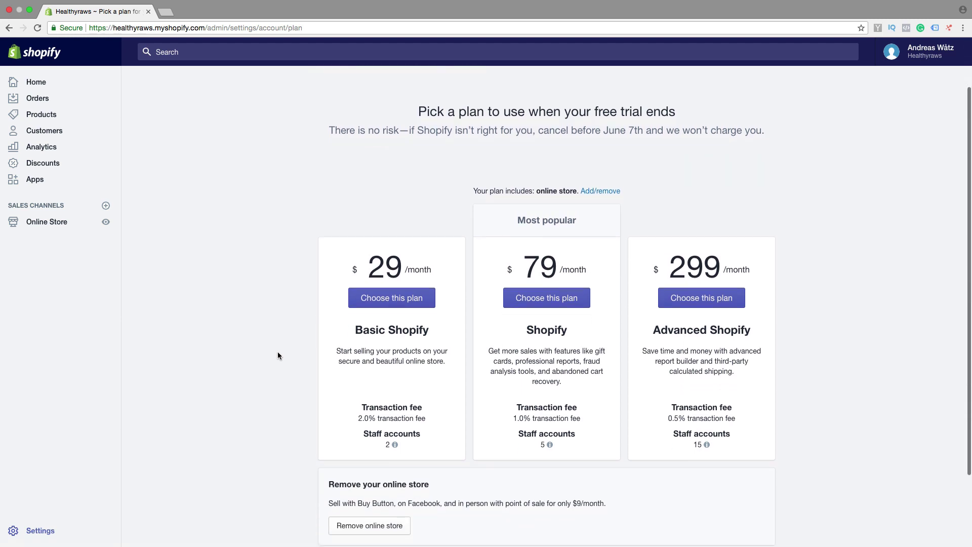
pyautogui.scroll(2, 288, 353)
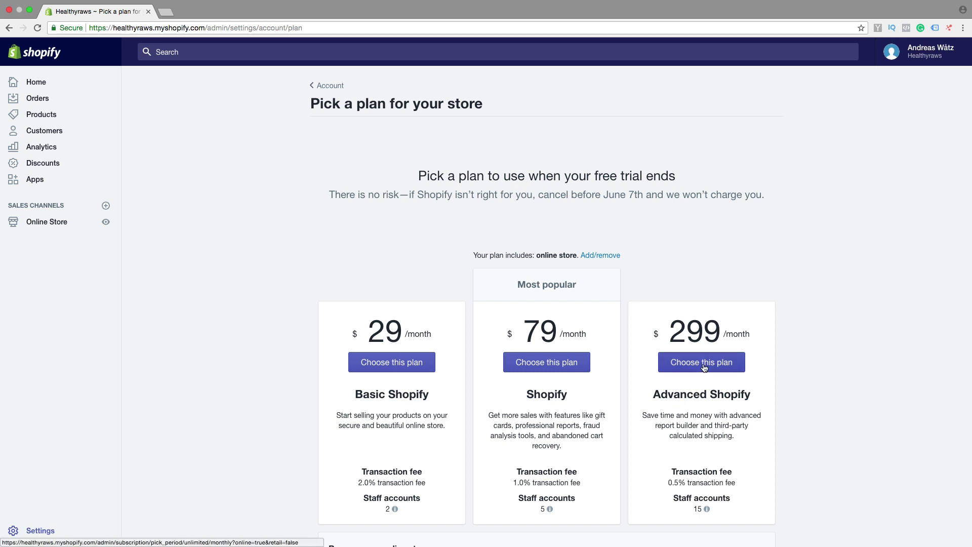
# Step: Choose the Basic Shopify plan, then expand and collapse its plan details
pyautogui.click(410, 363)
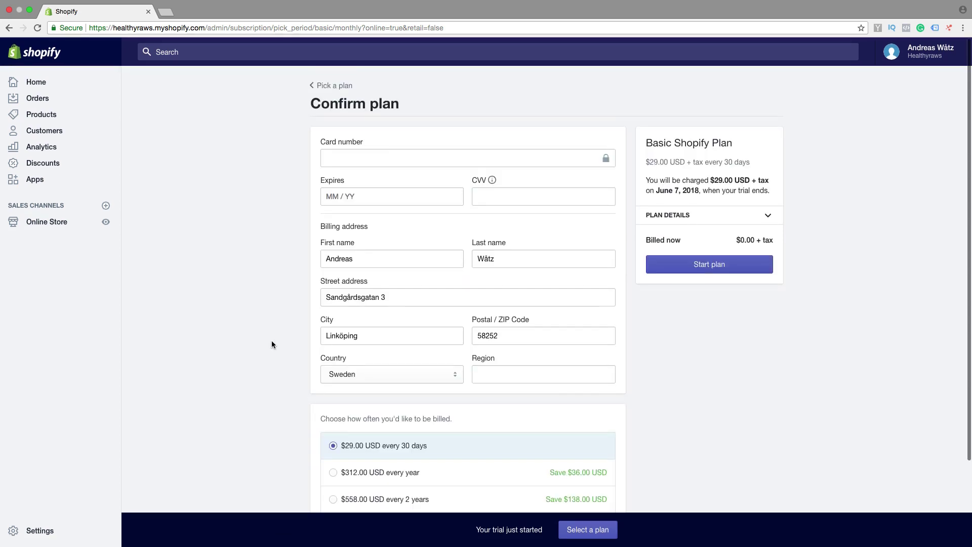
pyautogui.scroll(-3, 284, 367)
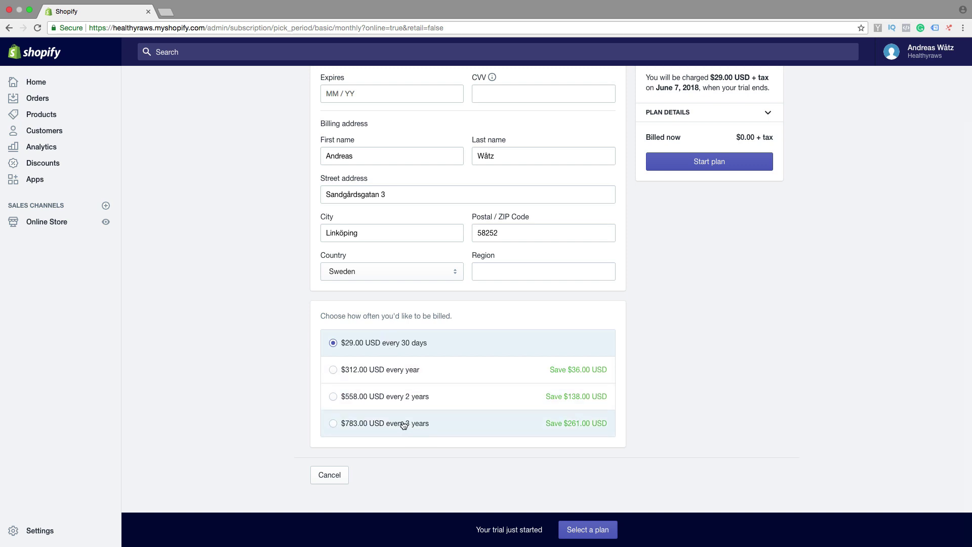
pyautogui.scroll(5, 427, 431)
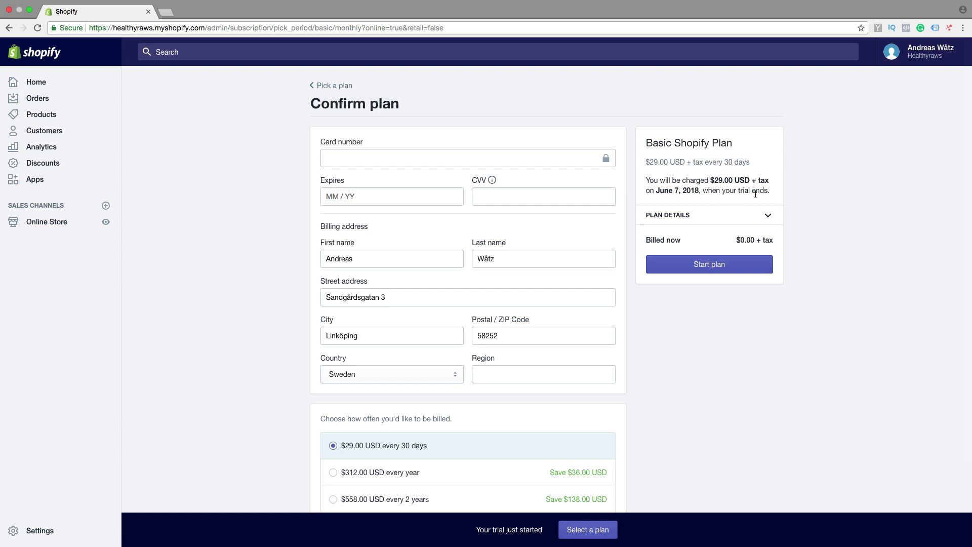
pyautogui.click(766, 215)
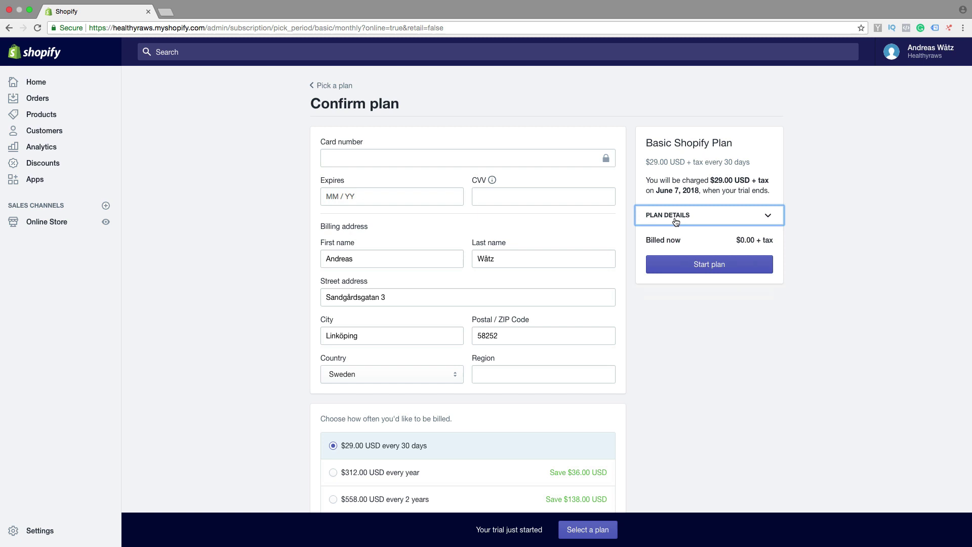
pyautogui.click(766, 217)
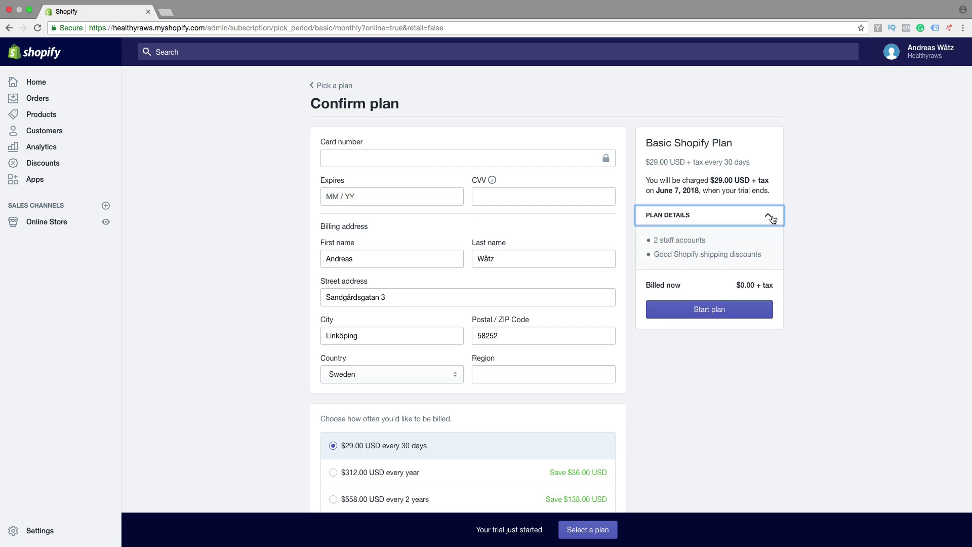
pyautogui.click(768, 216)
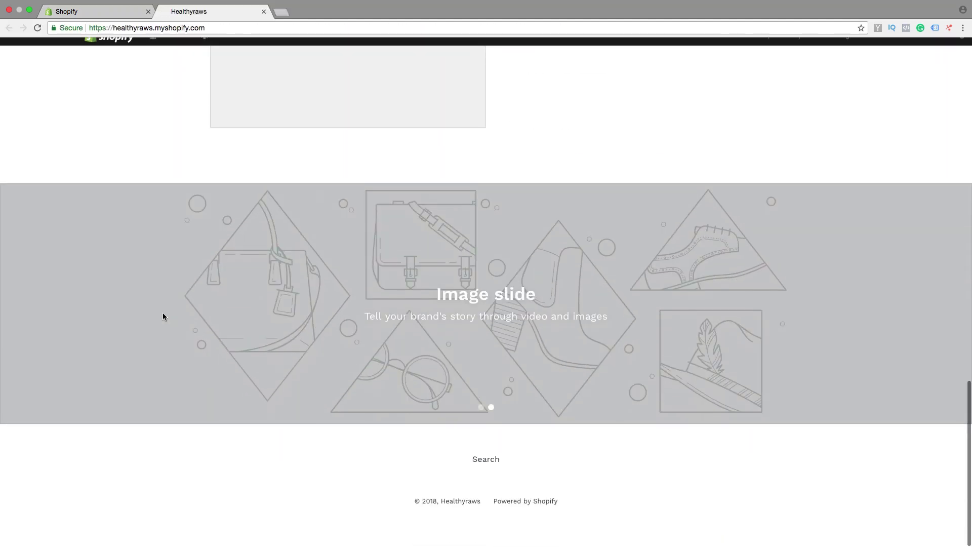
pyautogui.scroll(5, 162, 317)
pyautogui.scroll(5, 162, 315)
pyautogui.scroll(5, 163, 316)
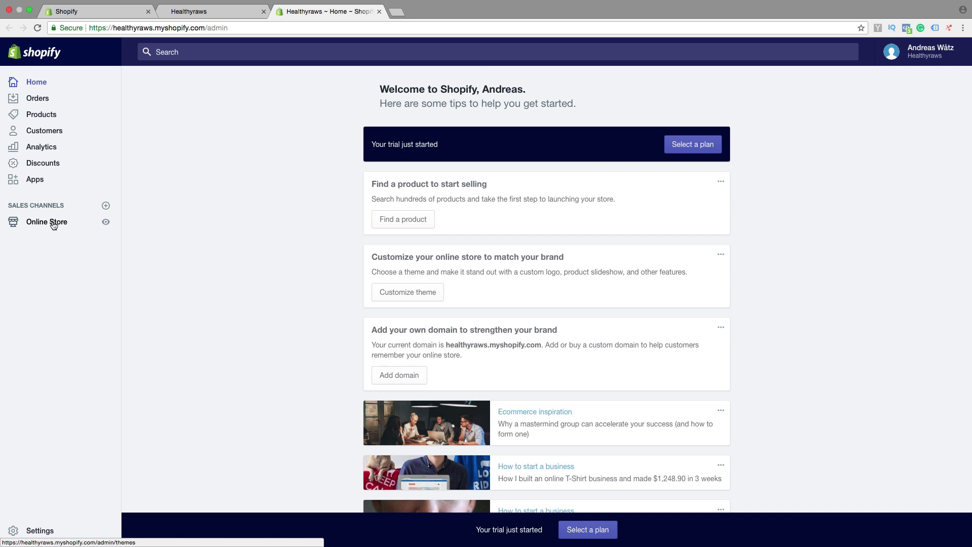
# Step: Open Online Store in the sidebar to view the Themes page with Debut current
pyautogui.click(50, 222)
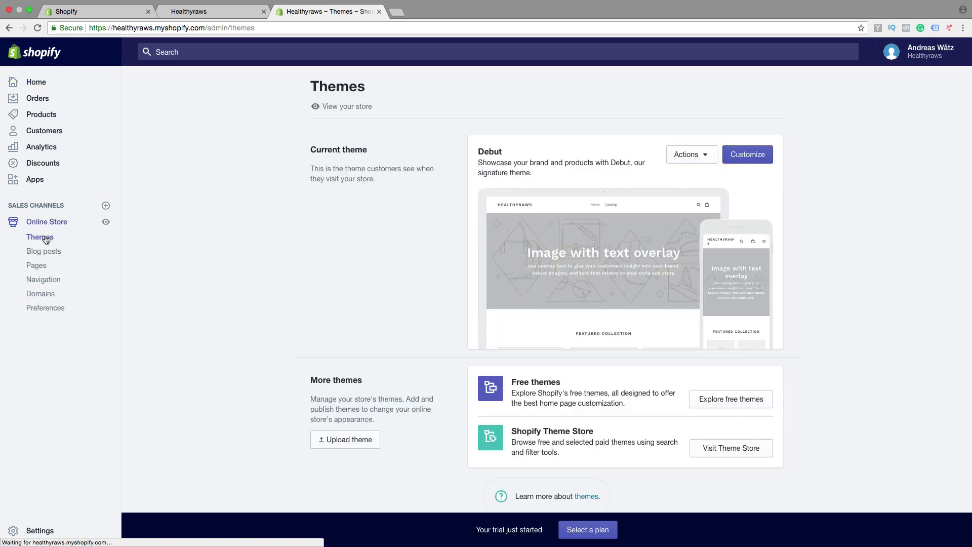